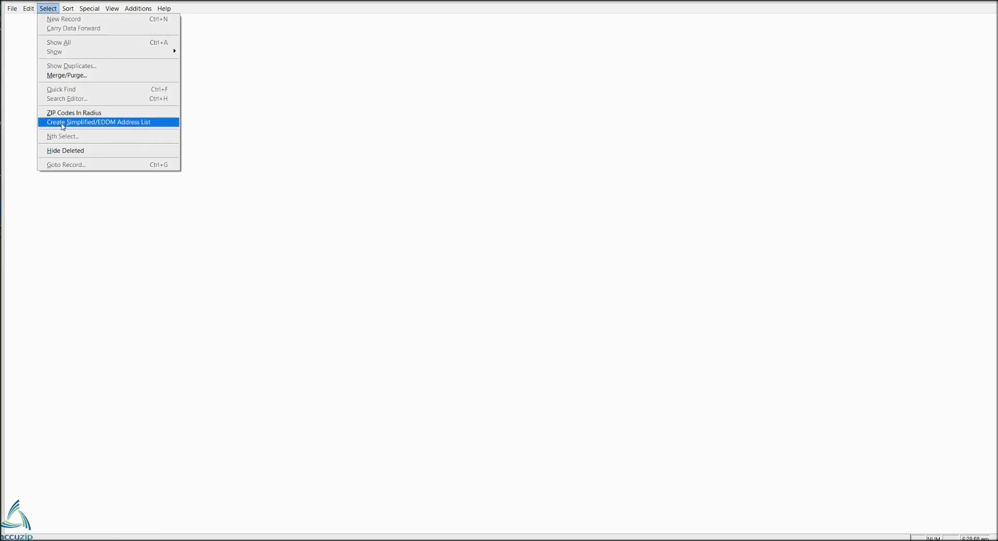
Step: Build a simplified EDDM list for ZIP 37918 only, keeping residential addresses only
click(63, 123)
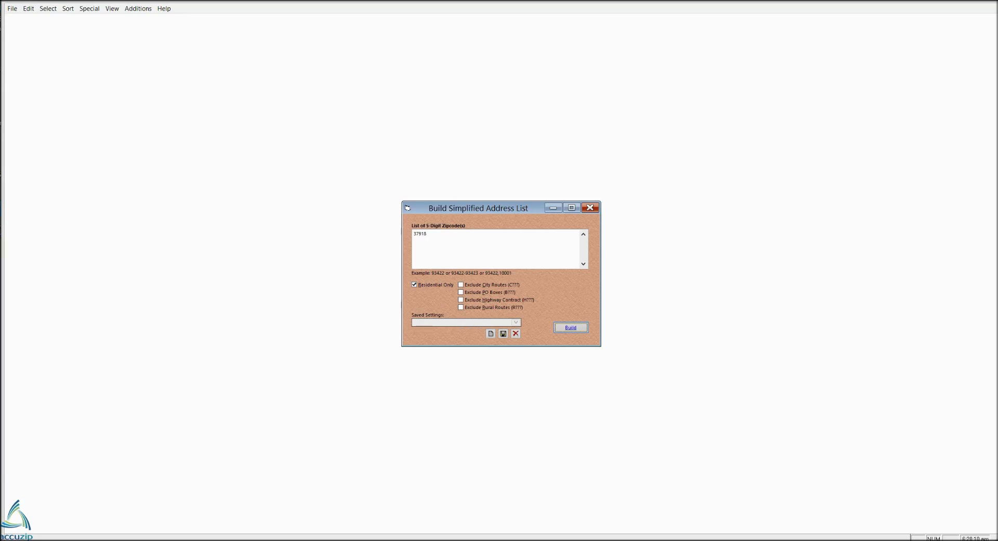
double_click(437, 238)
click(415, 286)
click(415, 285)
click(428, 234)
key(BackSpace)
key(BackSpace)
key(BackSpace)
click(568, 327)
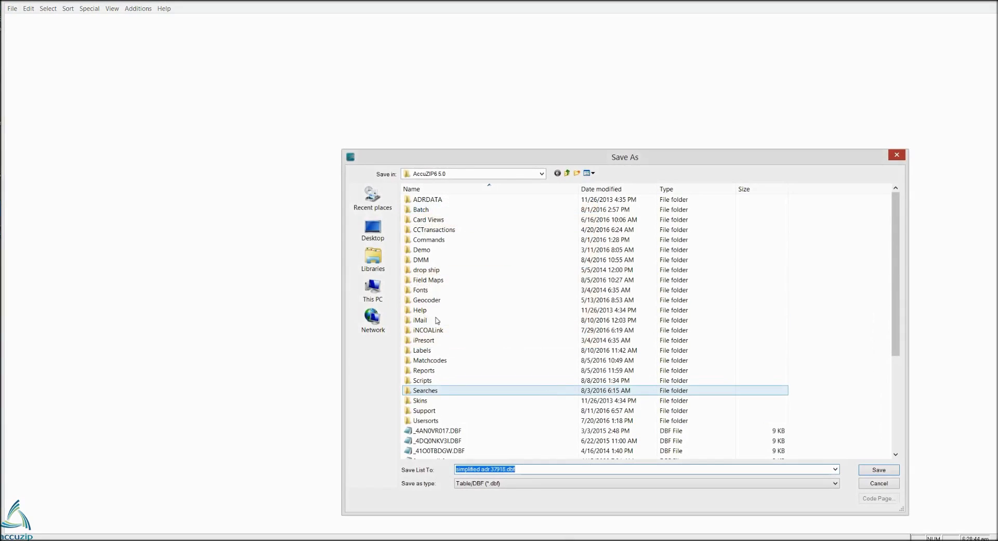
Step: Save the new address list as 'EDDM test' in the Desktop EDDM Test folder
click(373, 229)
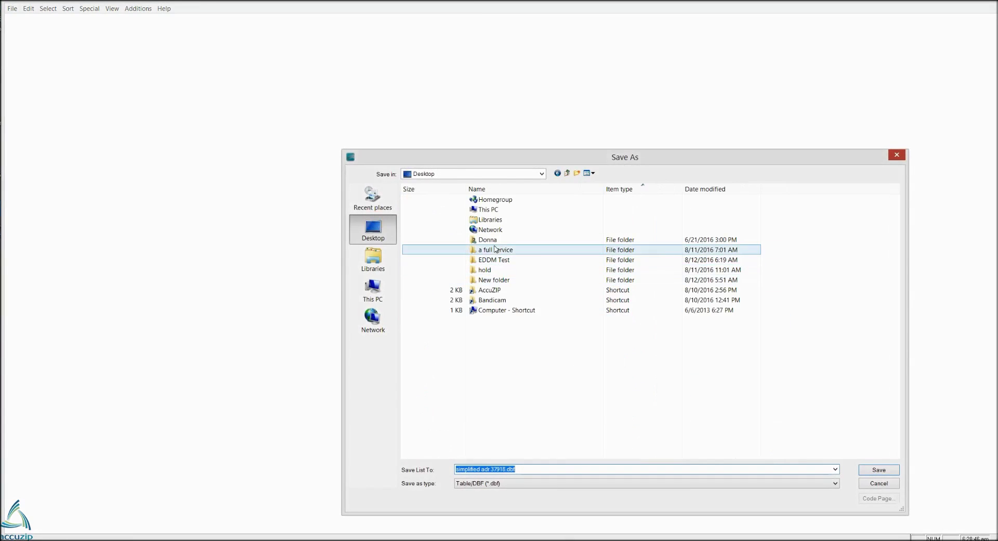
double_click(495, 259)
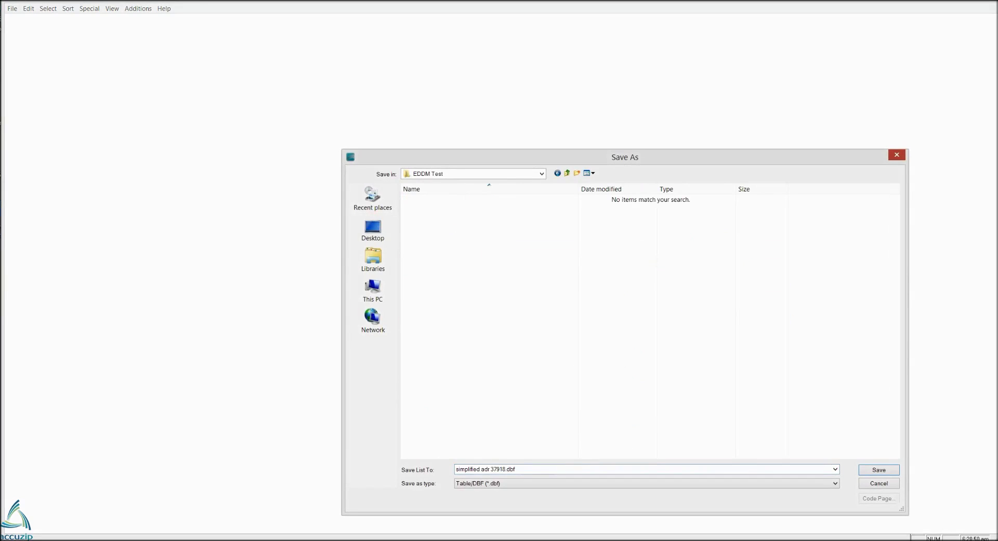
click(552, 468)
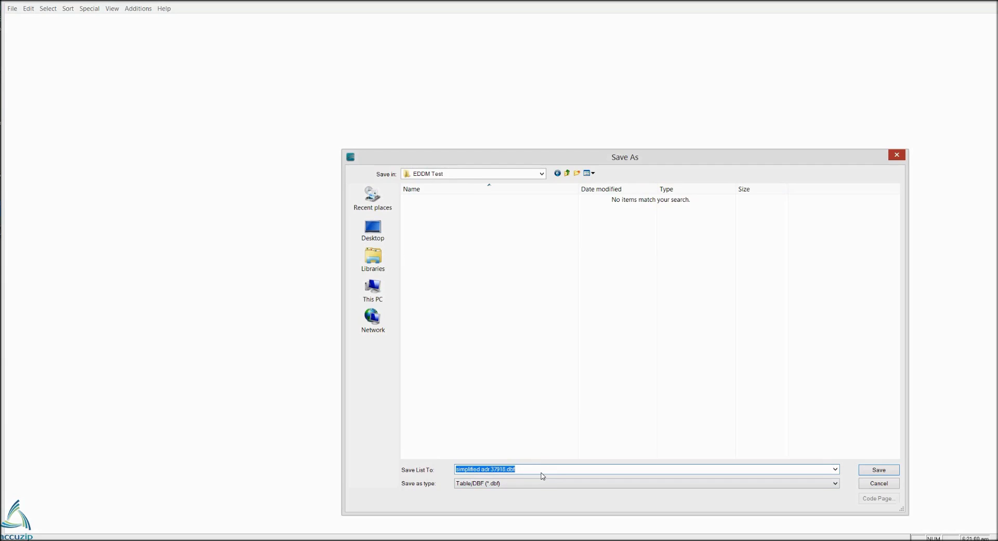
text(EDDM test)
click(878, 469)
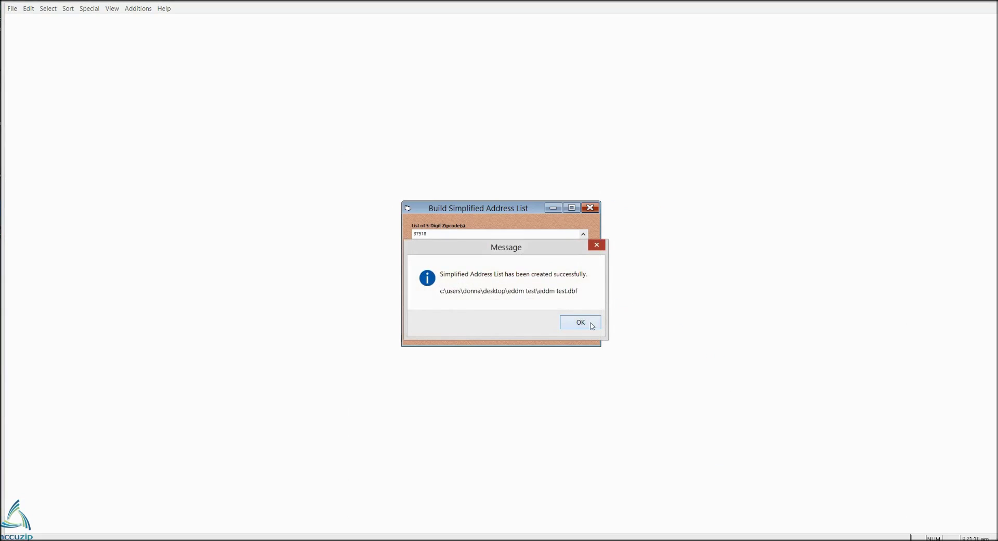
Step: Dismiss the success message and enlarge the CRRT counts table to show all 26 routes
click(586, 323)
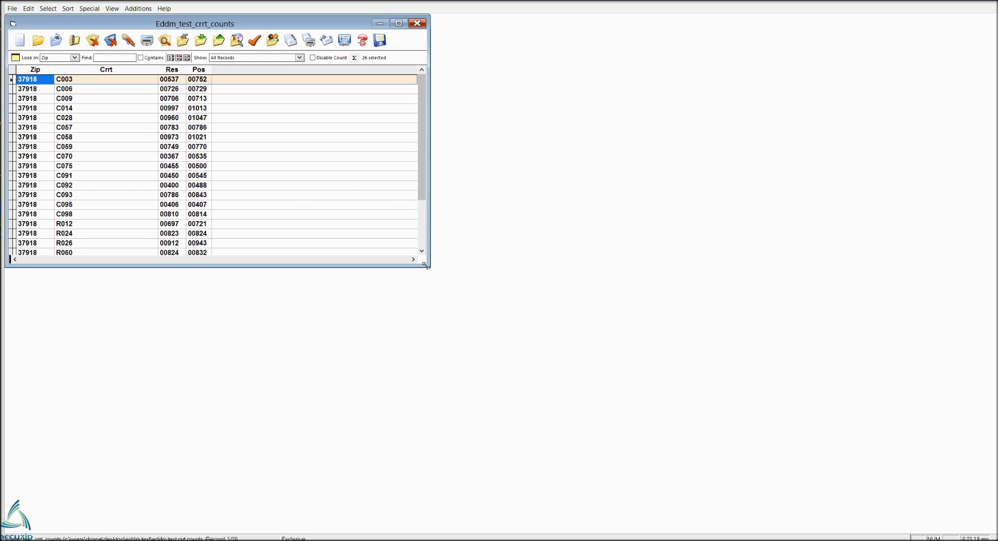
drag(423, 263, 645, 464)
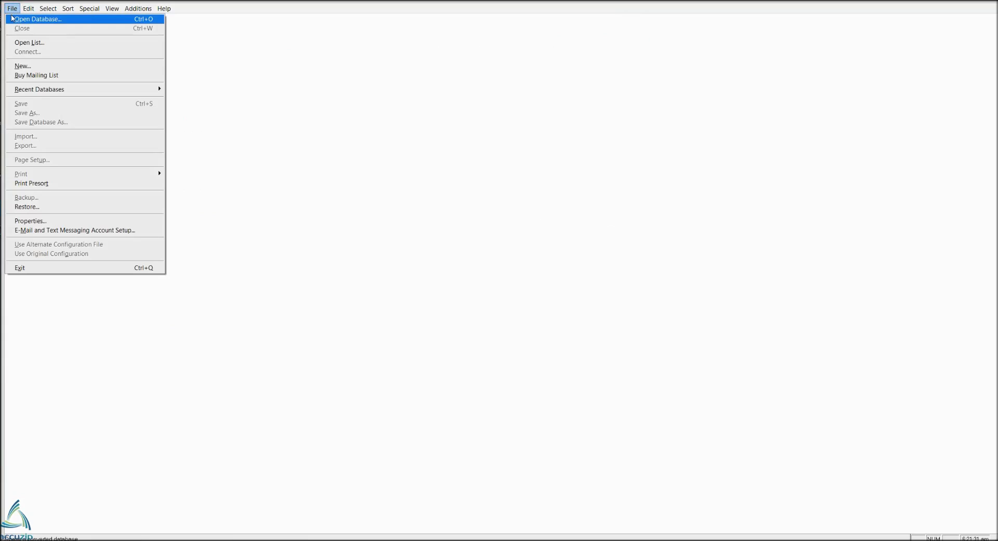
Step: Open the EDDM TEST.DBF database with its 18,951 Knoxville residential records
click(11, 19)
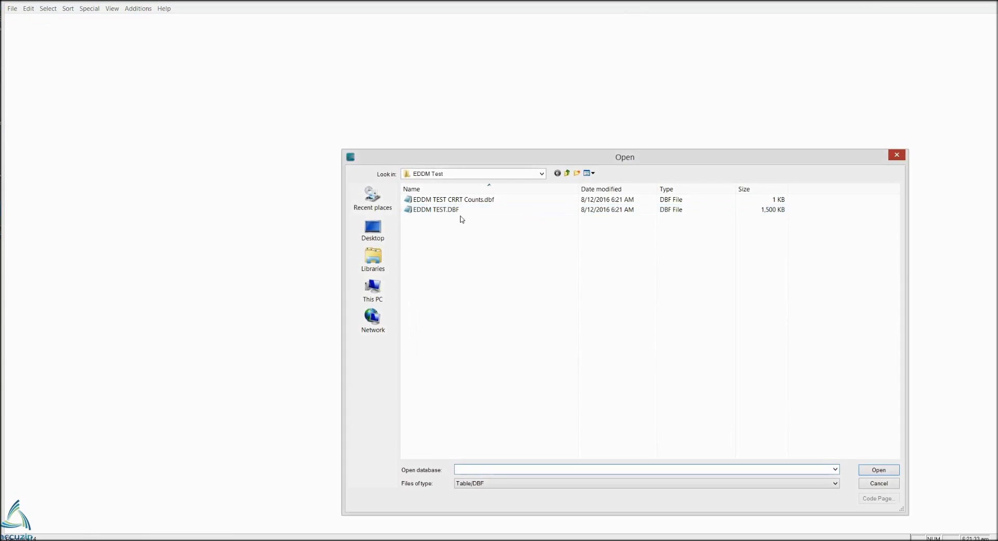
double_click(441, 209)
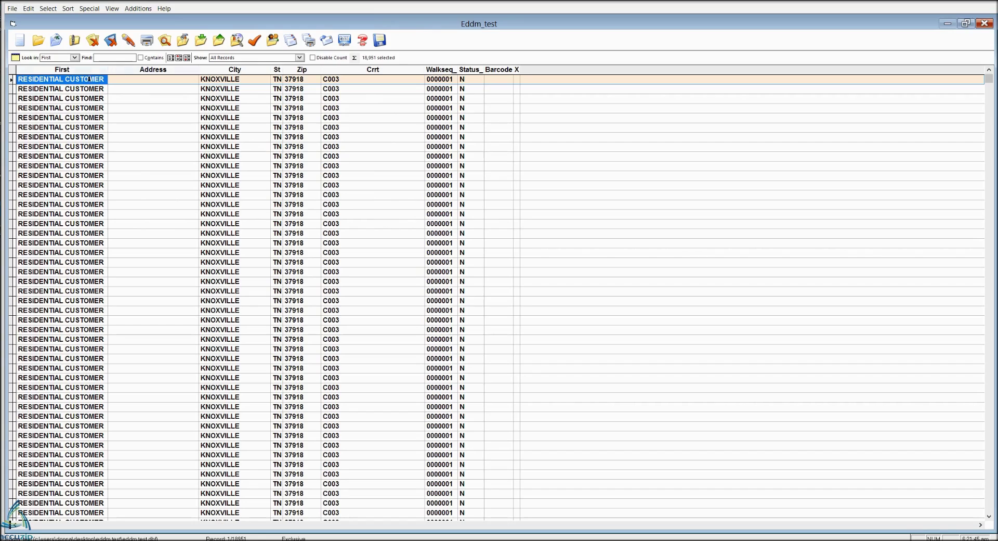
click(48, 9)
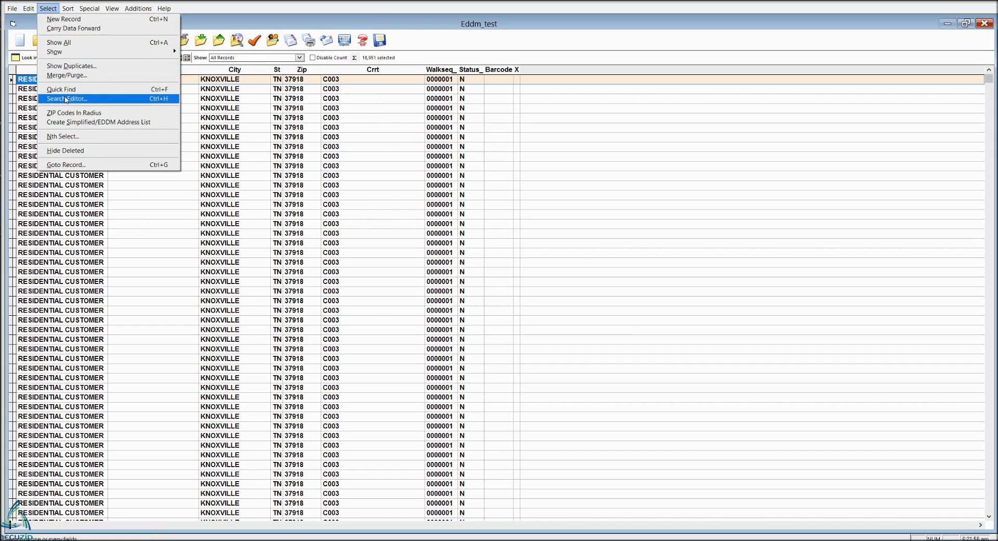
Step: Delete records matching ZIP 37918 AND routes C091, C092, R024, R060, then show all records
click(66, 99)
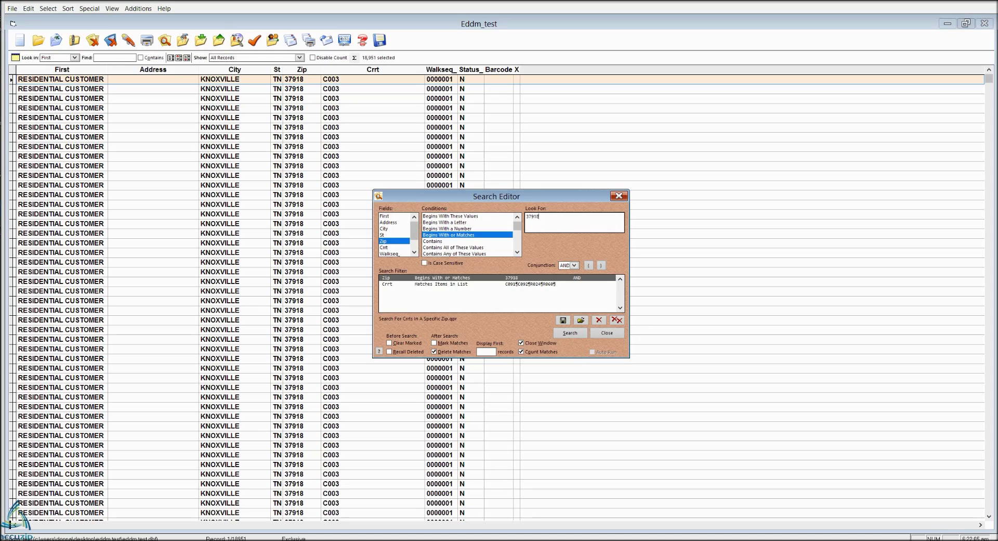
click(565, 266)
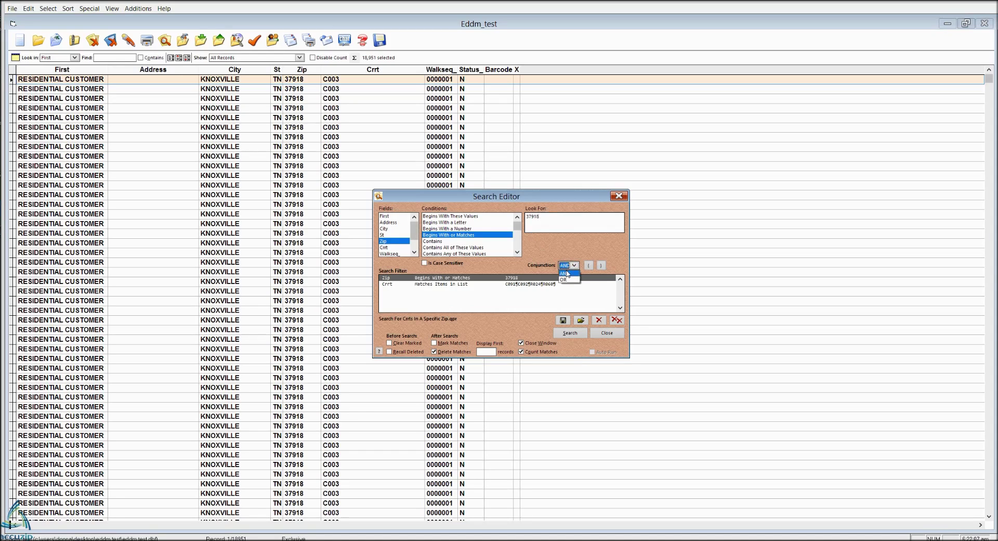
click(567, 274)
click(451, 287)
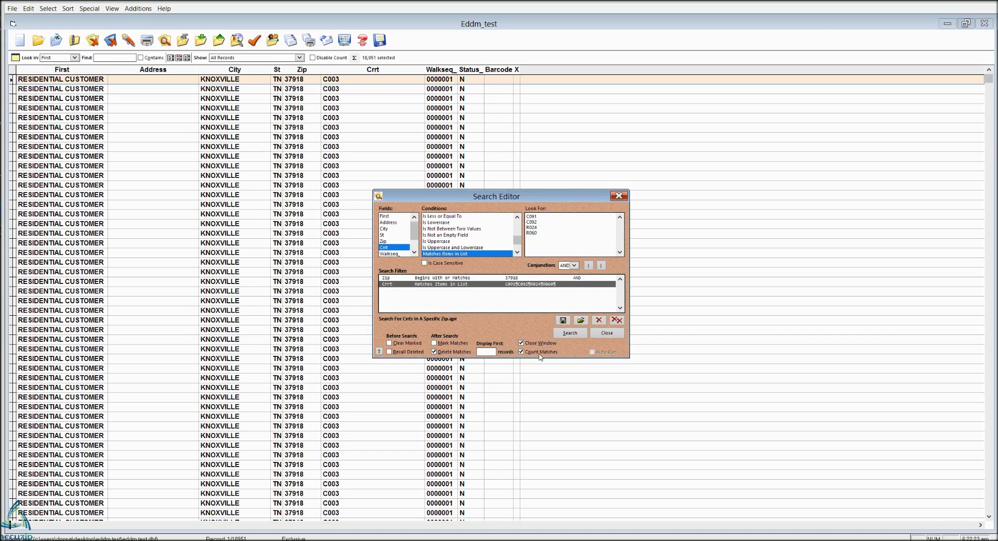
click(570, 333)
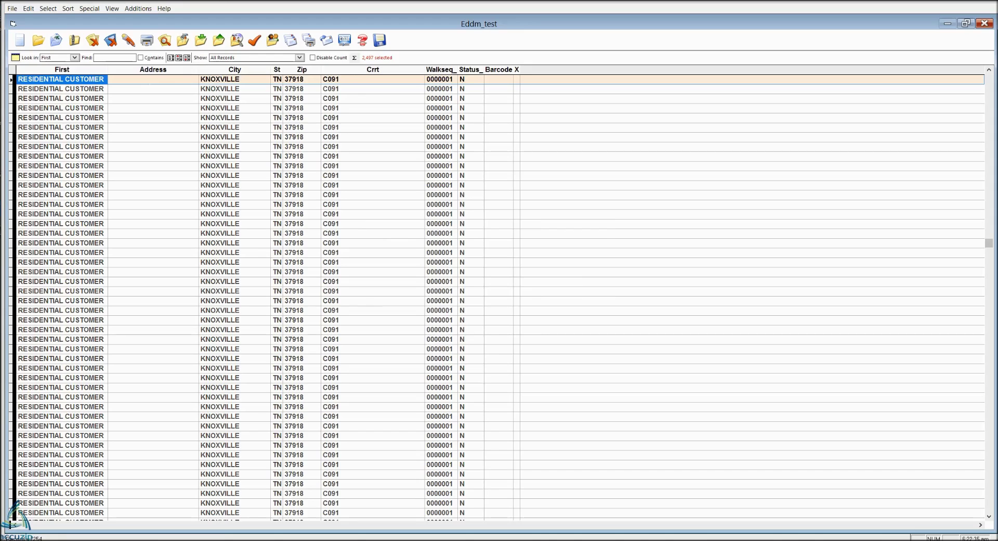
click(171, 58)
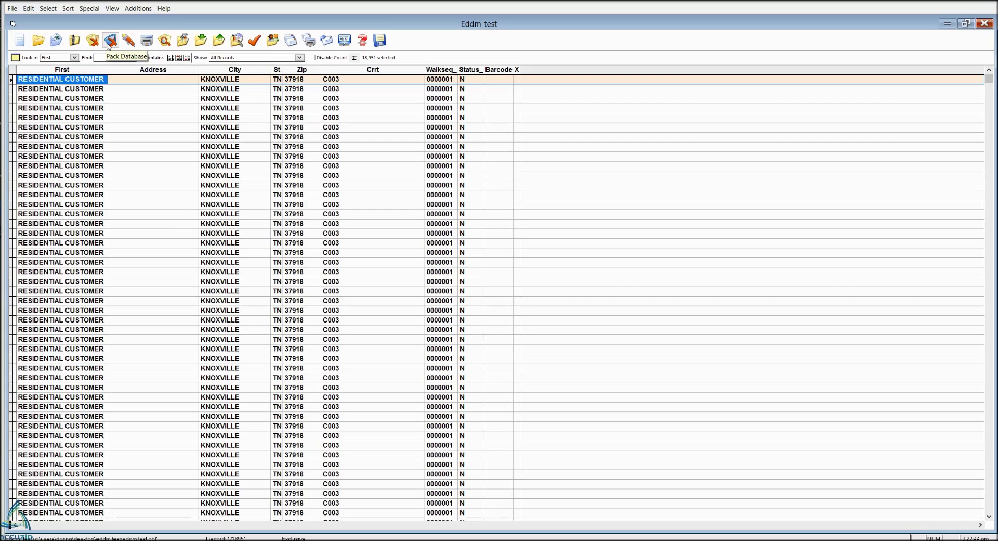
Step: Set the presort to Standard Mail (EDDM) flats at 0.3 ounces in white sacks, paid by Imprint
click(290, 40)
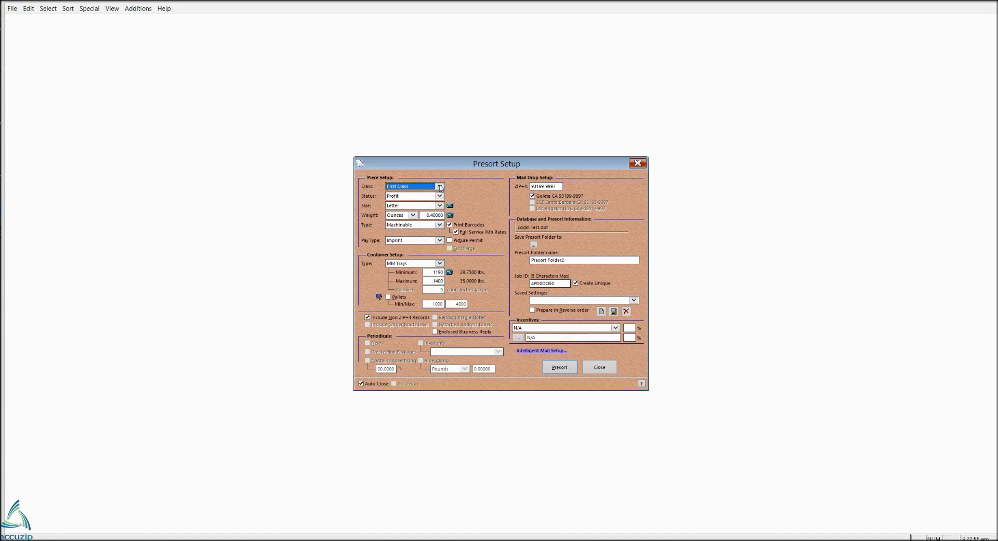
click(440, 187)
click(422, 213)
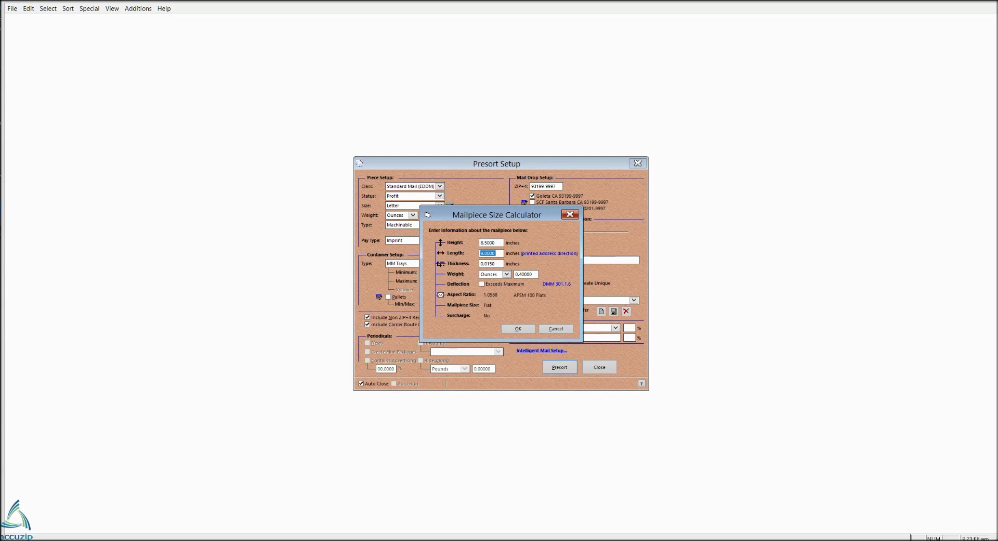
text(4)
click(525, 329)
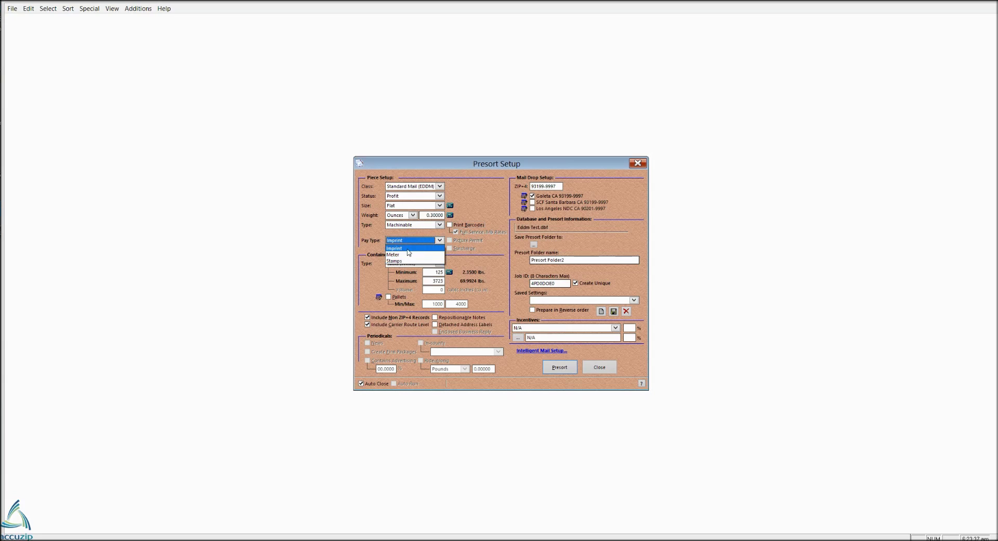
click(409, 250)
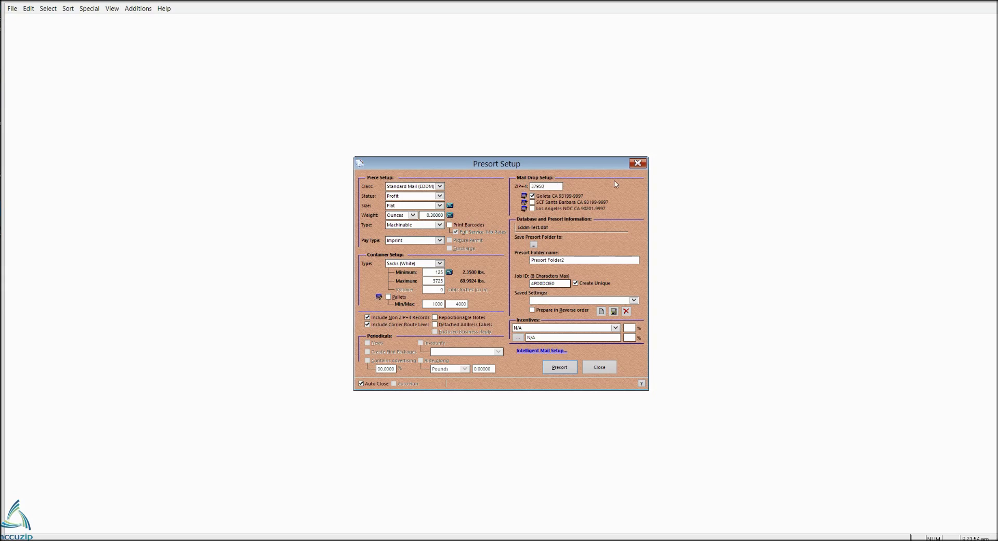
Step: Set the drop site to Knoxville 37950-9998 and run the presort
click(598, 178)
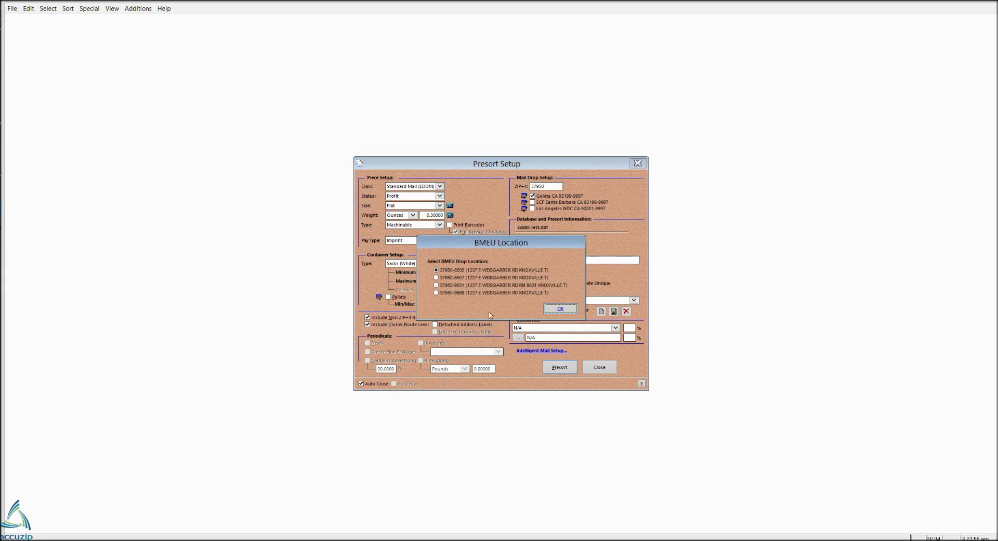
click(470, 293)
click(561, 309)
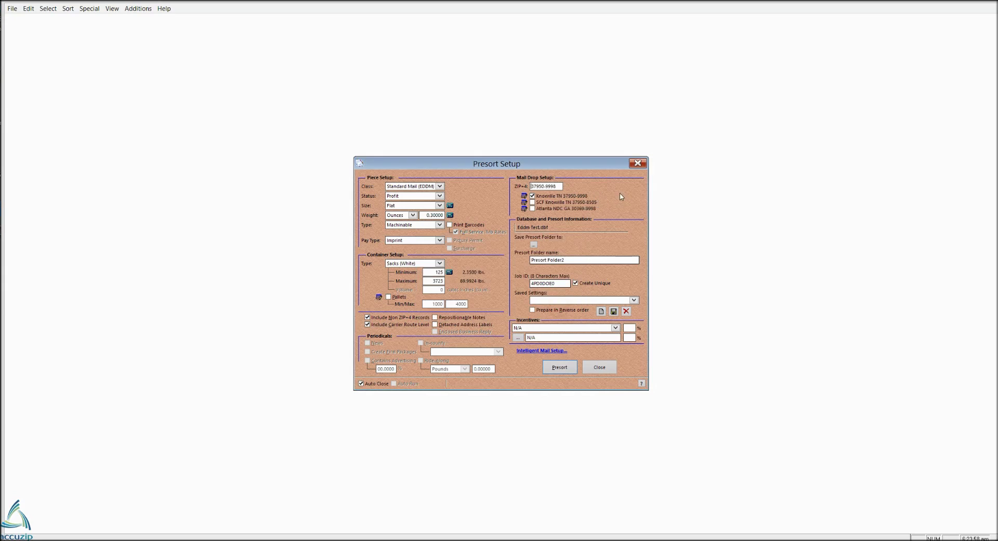
mouse_move(543, 201)
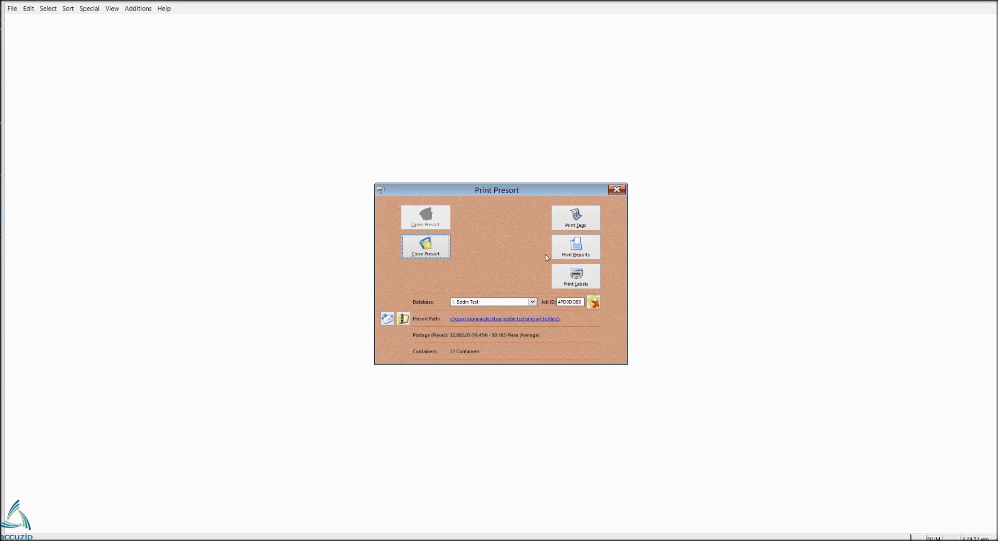
Step: Preview the barcoded container tags for the ZIP 37918 routes, then close the preview and tag settings
click(568, 225)
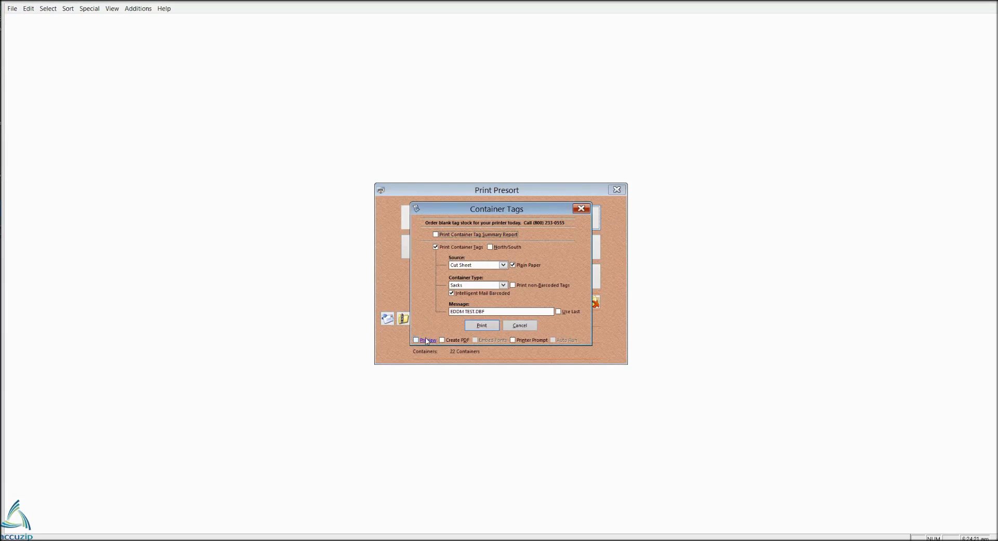
click(425, 339)
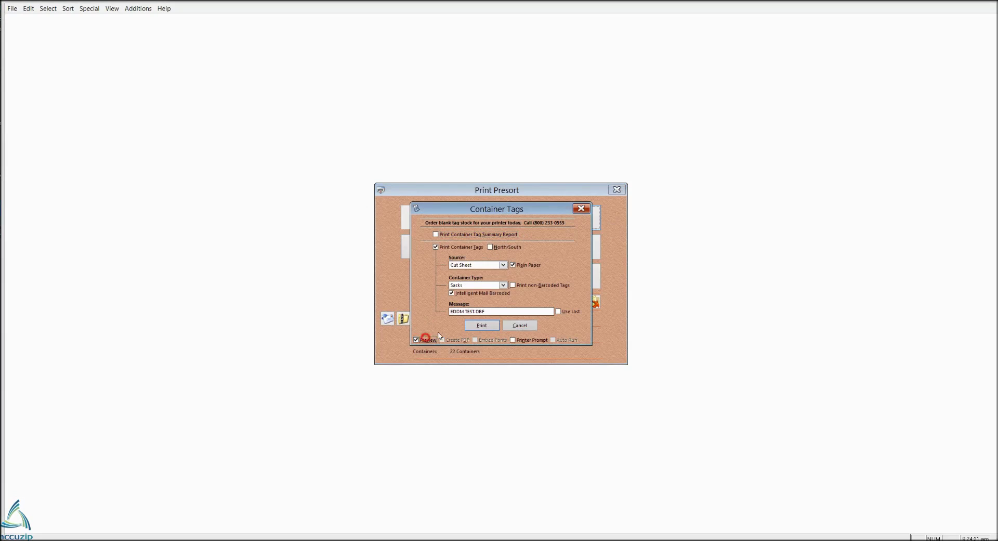
click(481, 324)
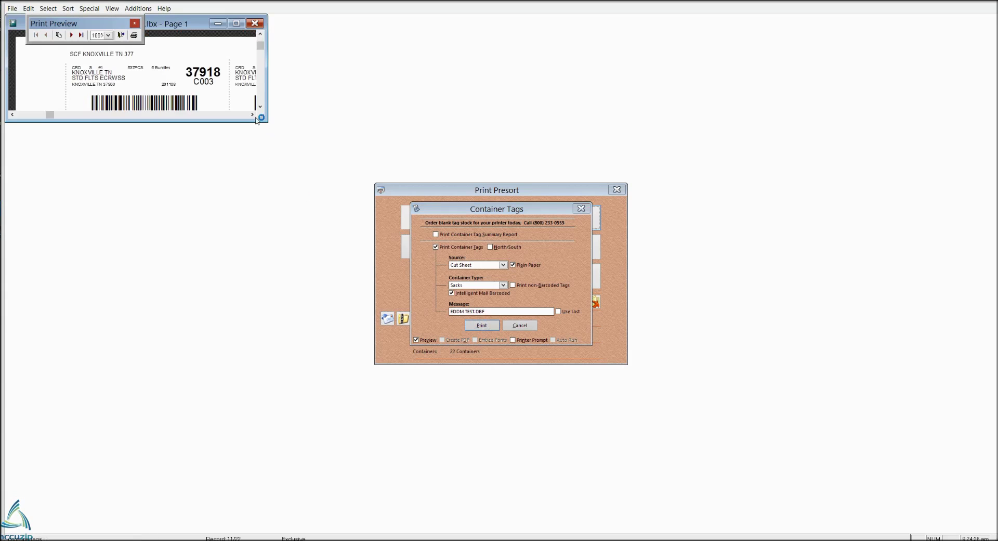
drag(260, 118, 768, 470)
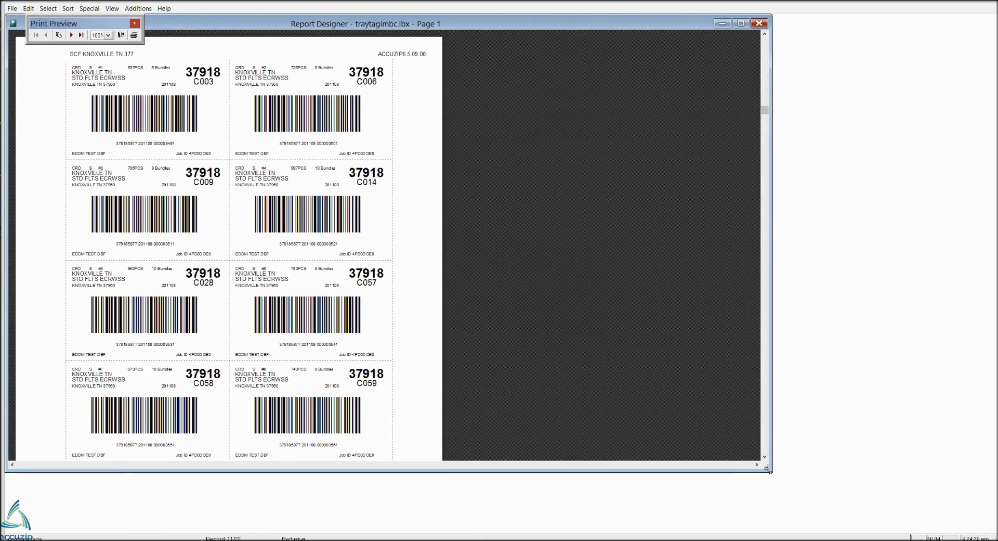
click(760, 23)
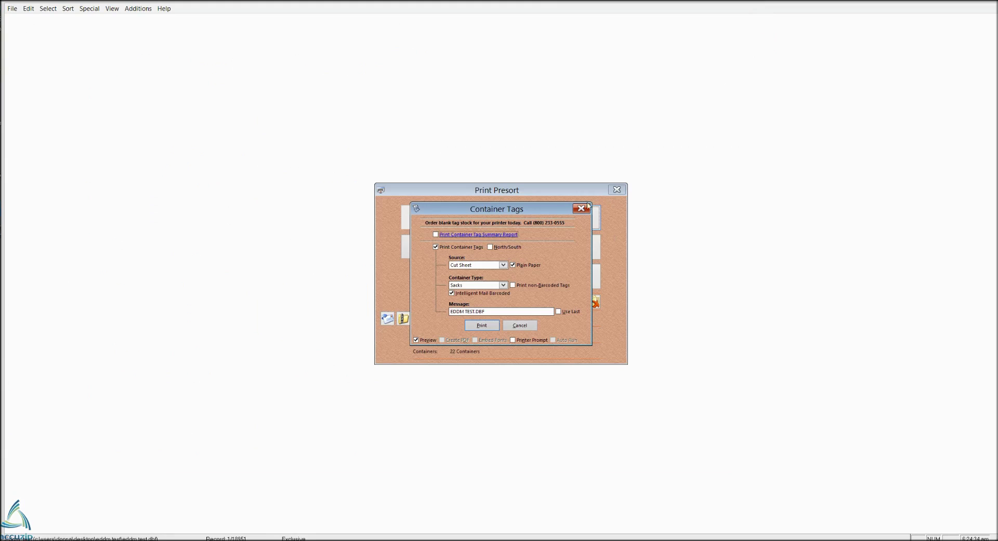
click(582, 208)
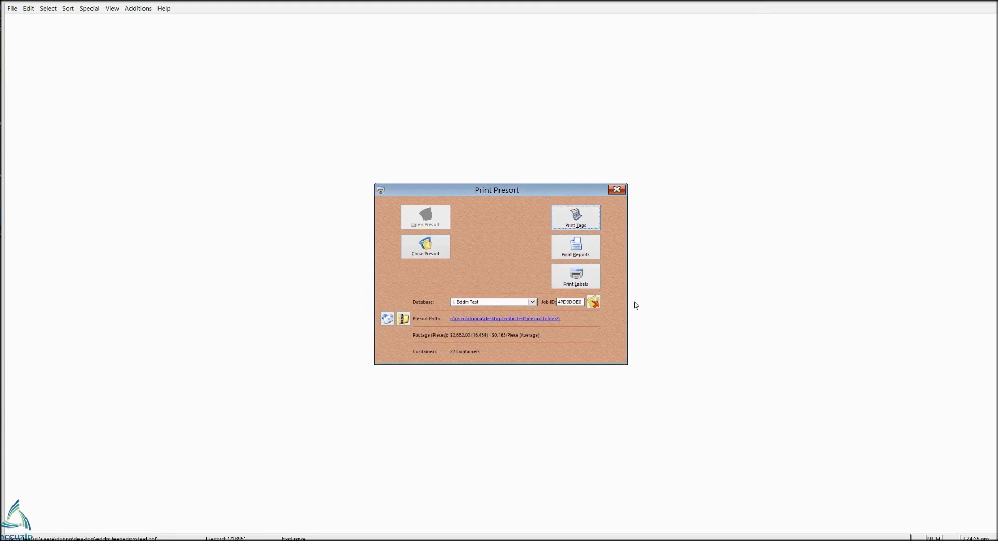
Step: Print the Qualification Report, Mailing Statement and Facing Slips to PDF
click(576, 252)
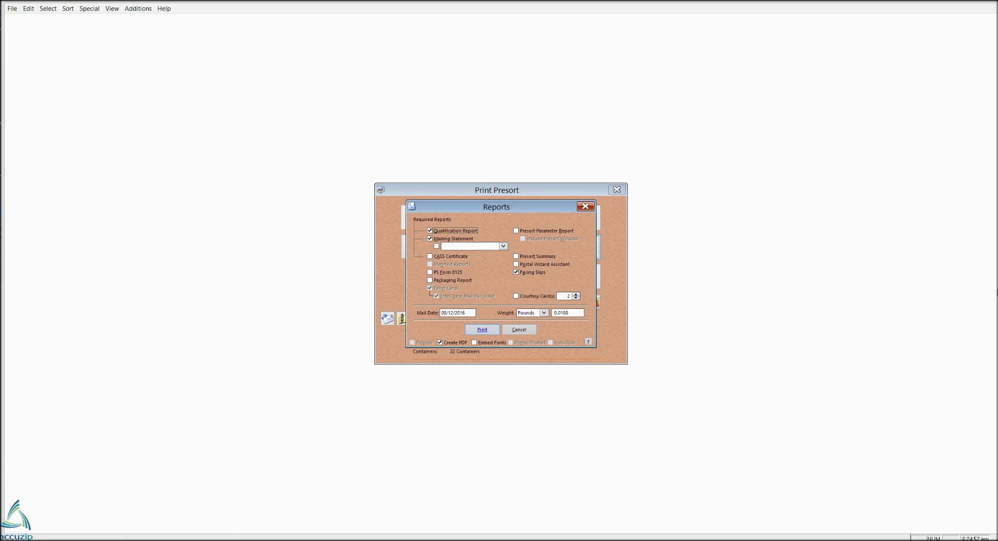
click(483, 329)
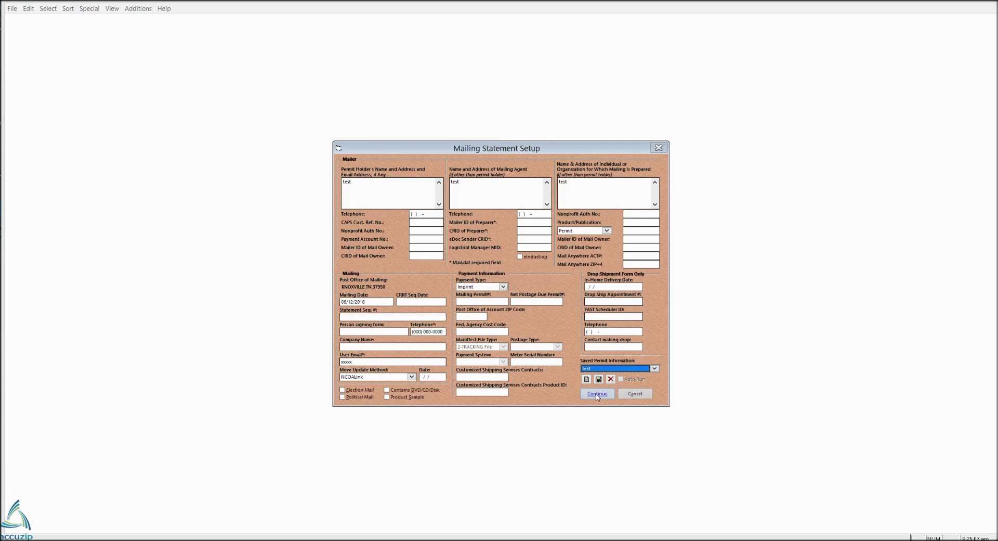
Step: Accept the Knoxville TN 37950 mailing statement details and open eDocumentation.pdf from the presort folder
click(597, 394)
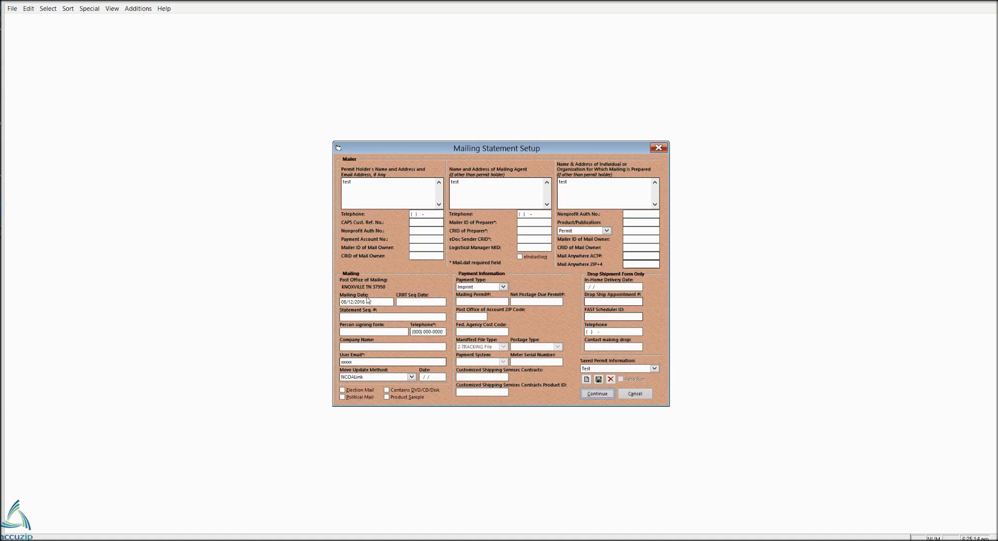
key(Return)
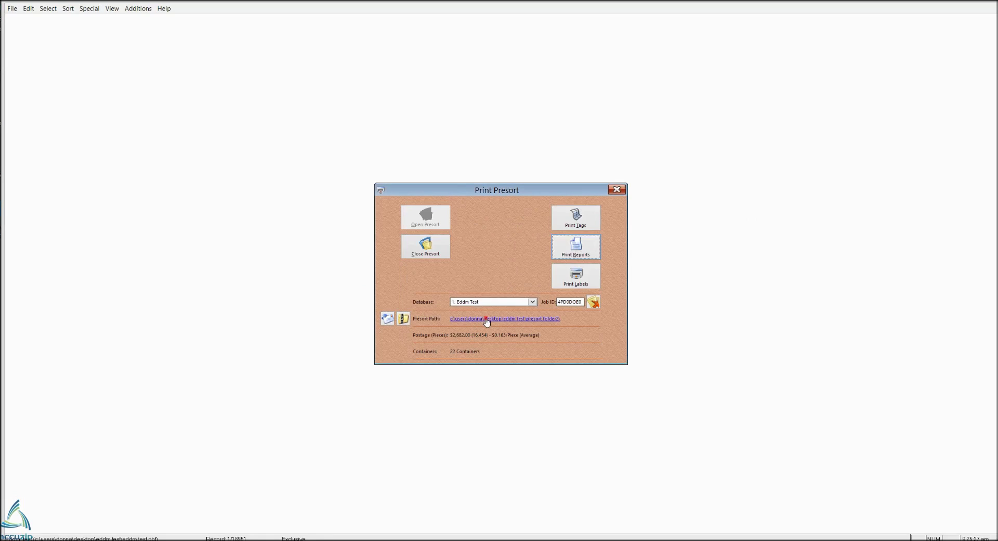
click(487, 322)
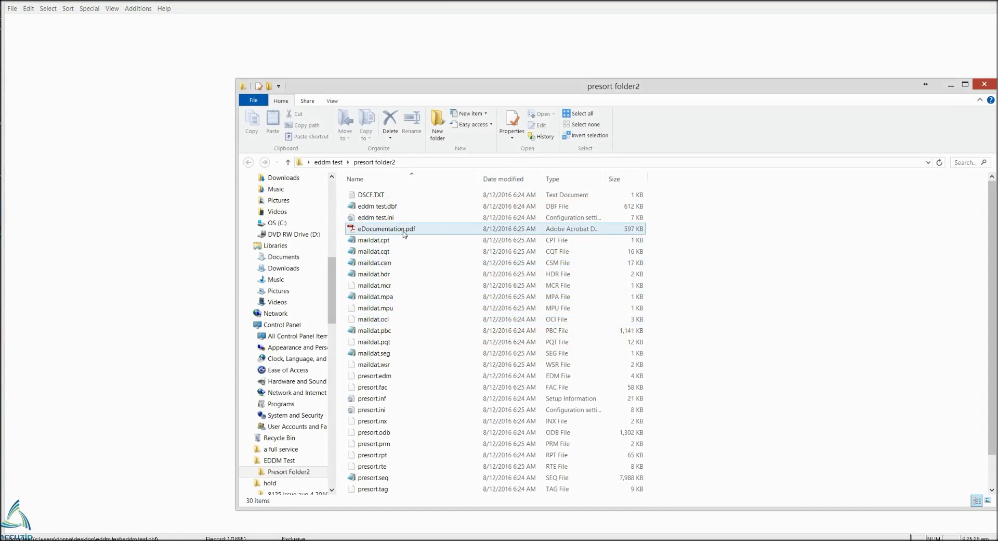
double_click(404, 234)
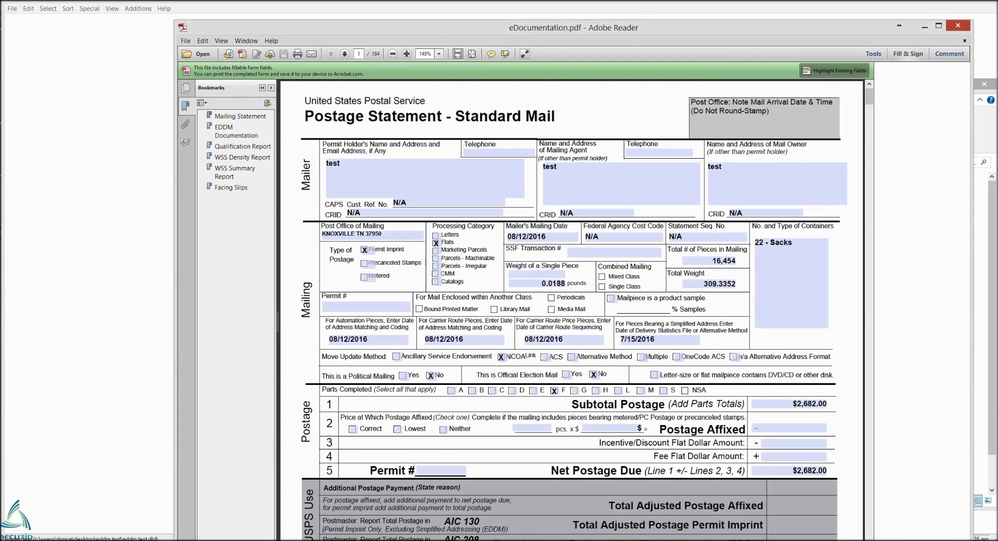
Step: Page through the postage statement, EDDM documentation table, qualification report and density report
click(347, 55)
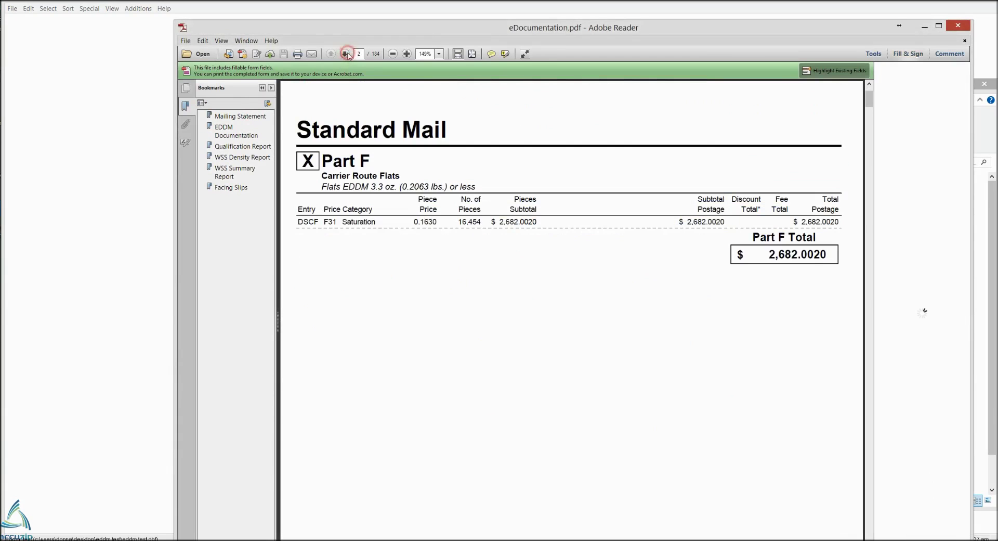
click(346, 55)
click(347, 54)
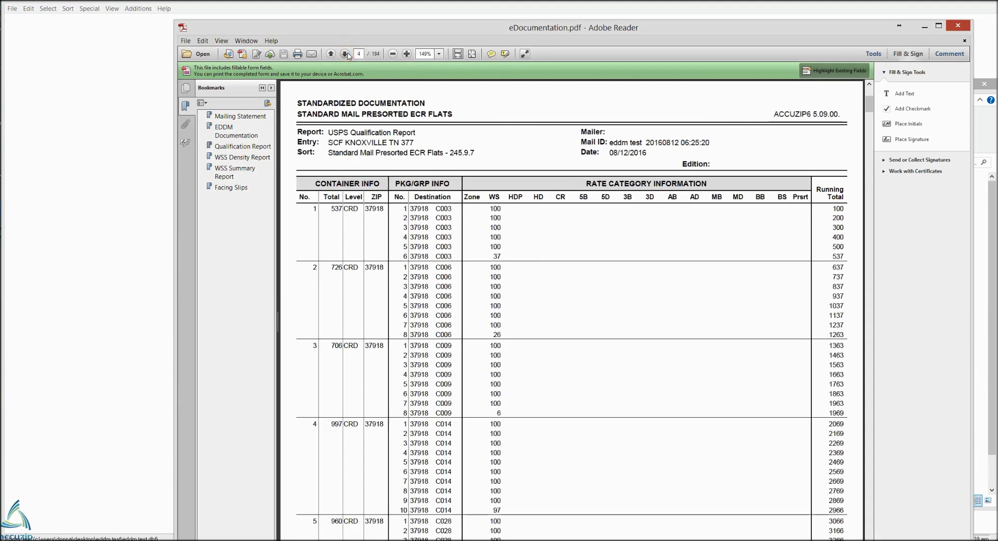
click(347, 55)
click(347, 55)
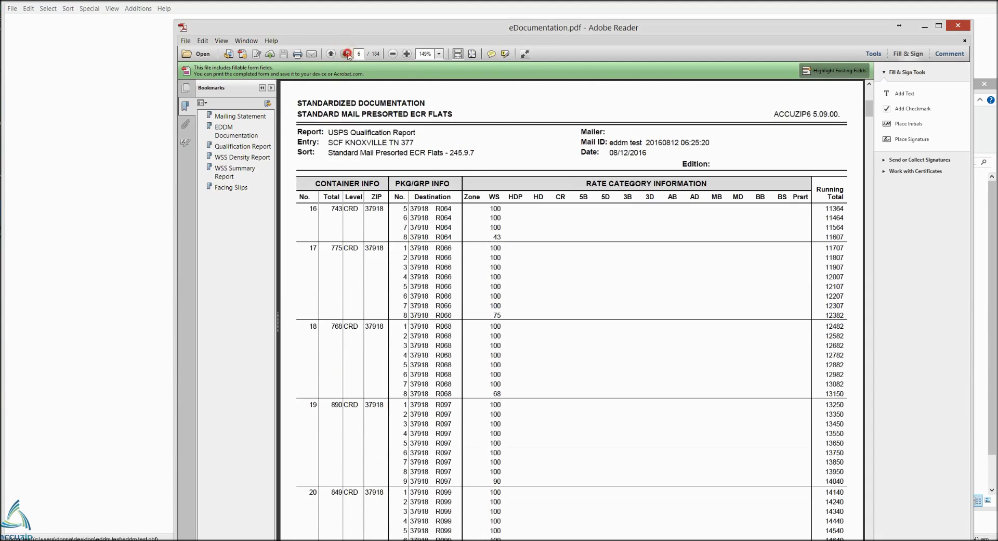
click(347, 54)
click(347, 54)
Step: Page through the C003 bundle facing slips to the first C006 slip
click(347, 54)
click(347, 55)
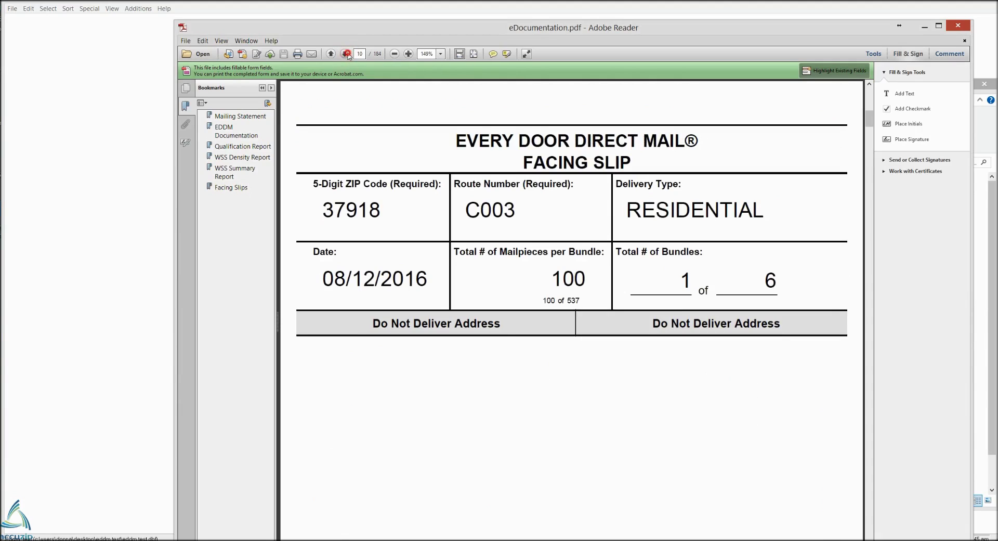
click(347, 54)
click(346, 55)
click(347, 55)
click(347, 55)
click(347, 55)
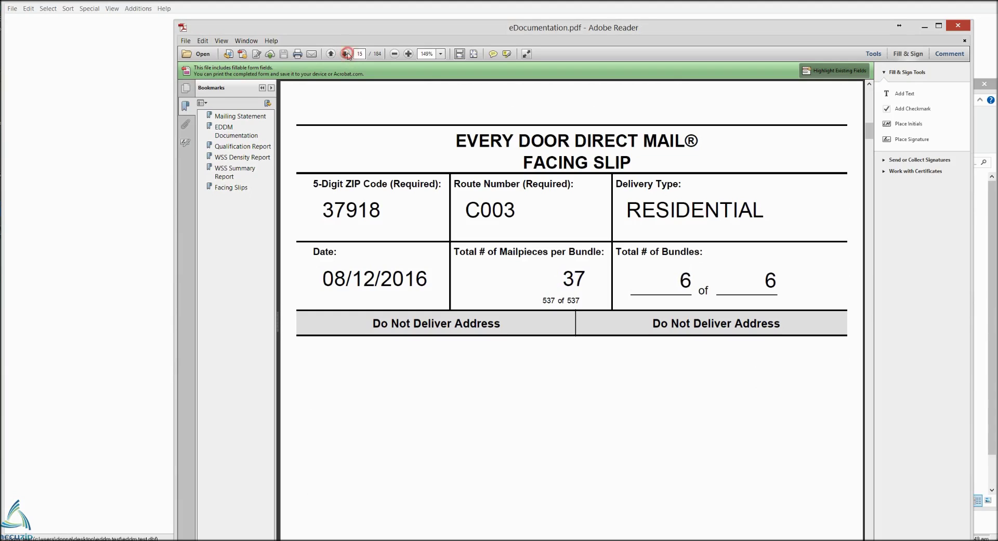
click(347, 55)
Step: Page through the remaining facing slips to the C009 slip on page 25, then close Adobe Reader
click(347, 55)
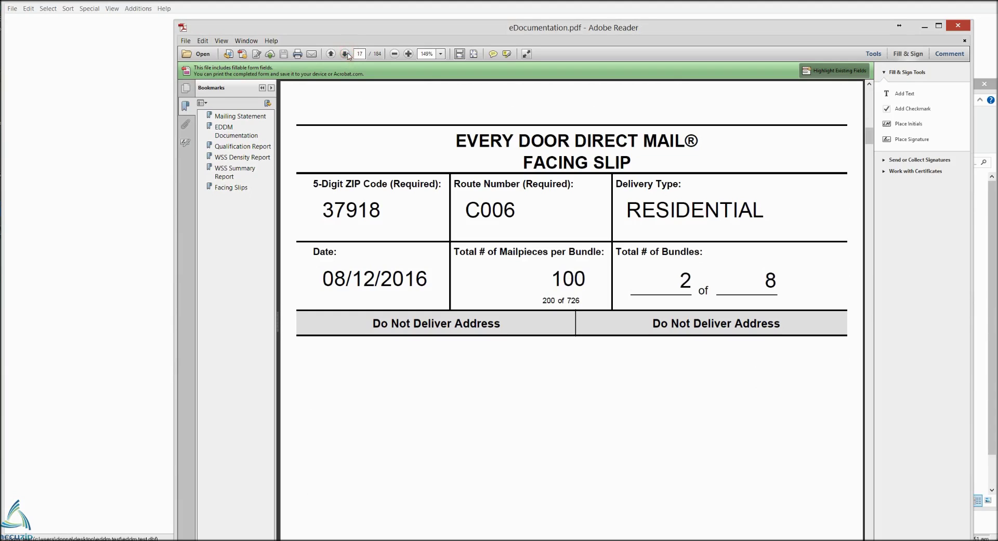
click(347, 55)
click(347, 54)
click(347, 54)
click(347, 54)
click(347, 54)
click(347, 55)
click(347, 54)
click(347, 55)
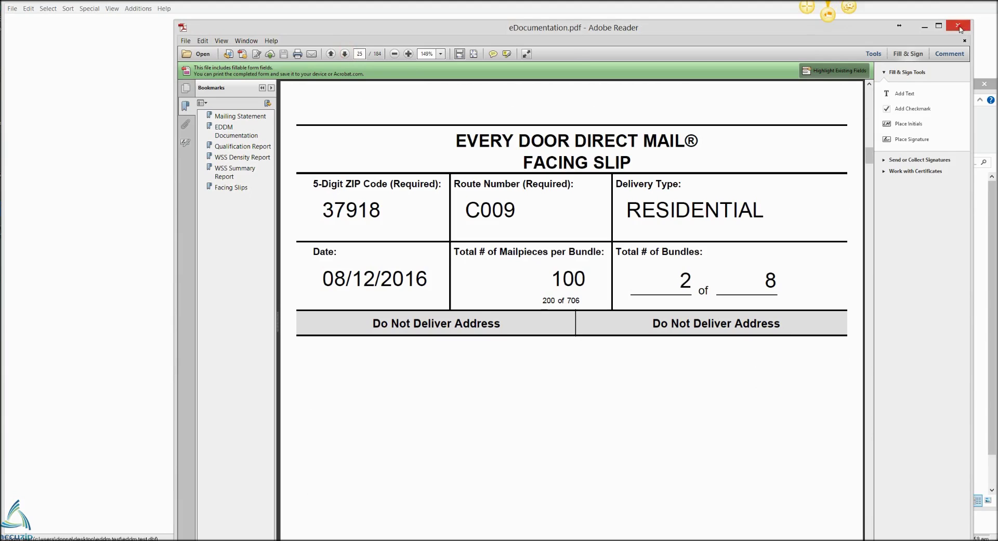
click(959, 26)
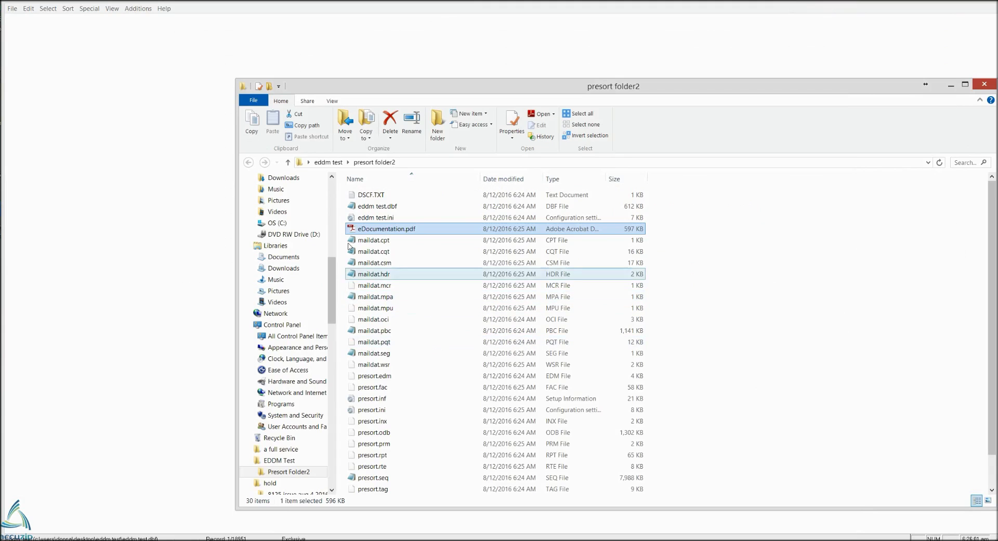
Step: Close the presort folder window and the Print Presort options window
click(984, 83)
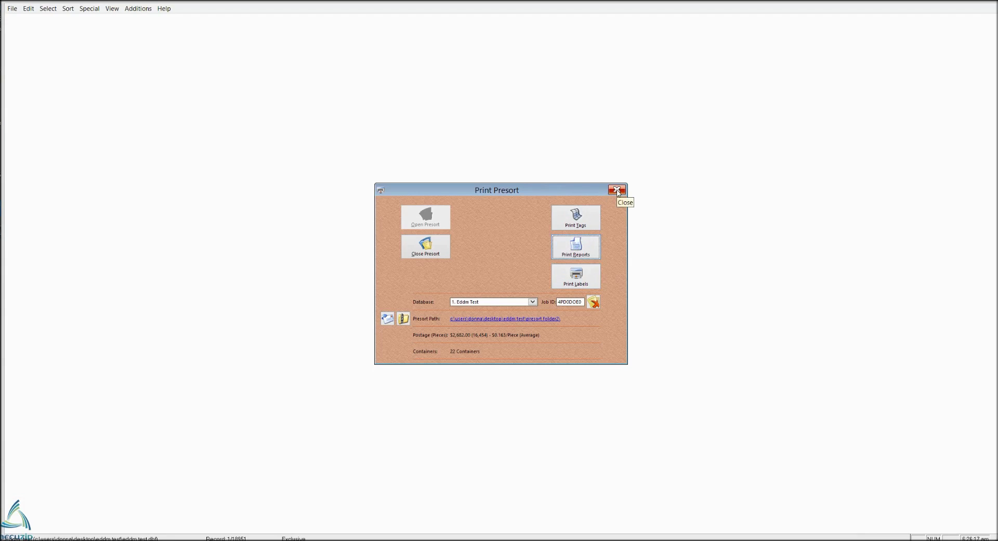
click(617, 190)
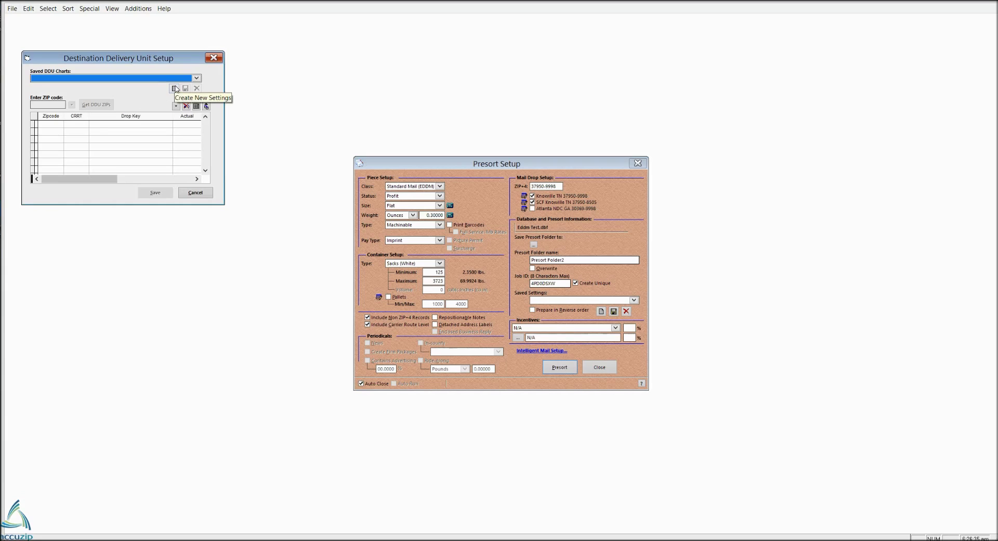
Step: Create a new DDU chart named 'Test Eddm' and fetch its 37918 DDU route counts
click(175, 89)
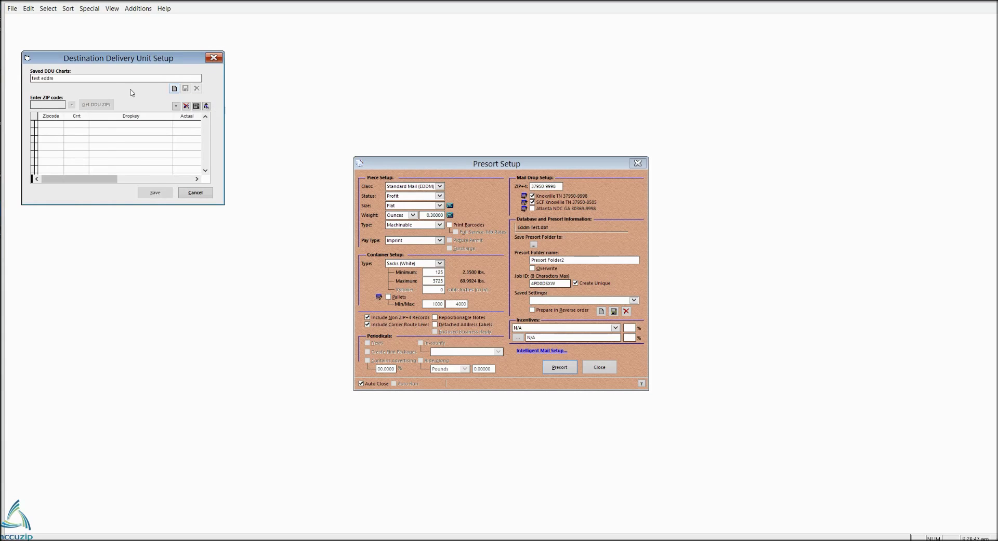
key(Return)
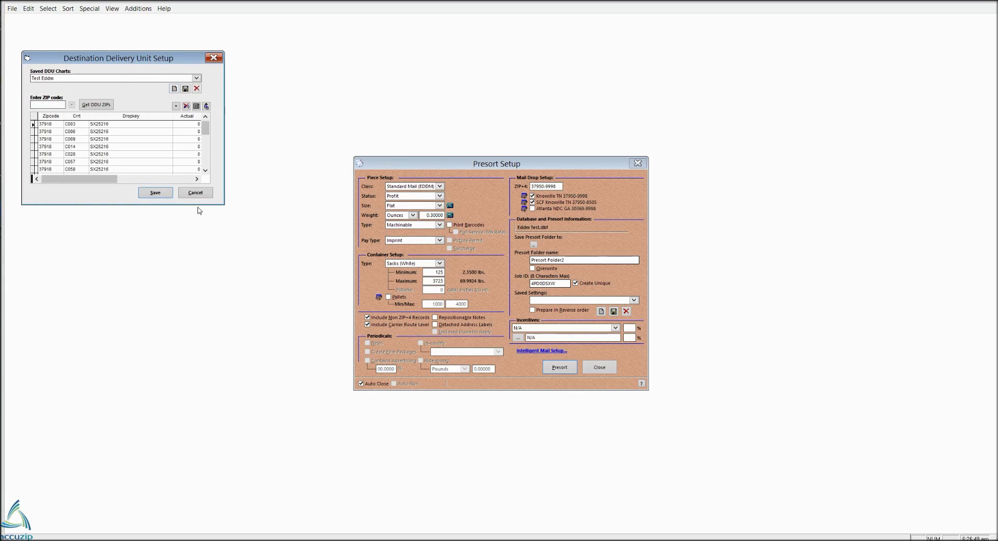
click(94, 105)
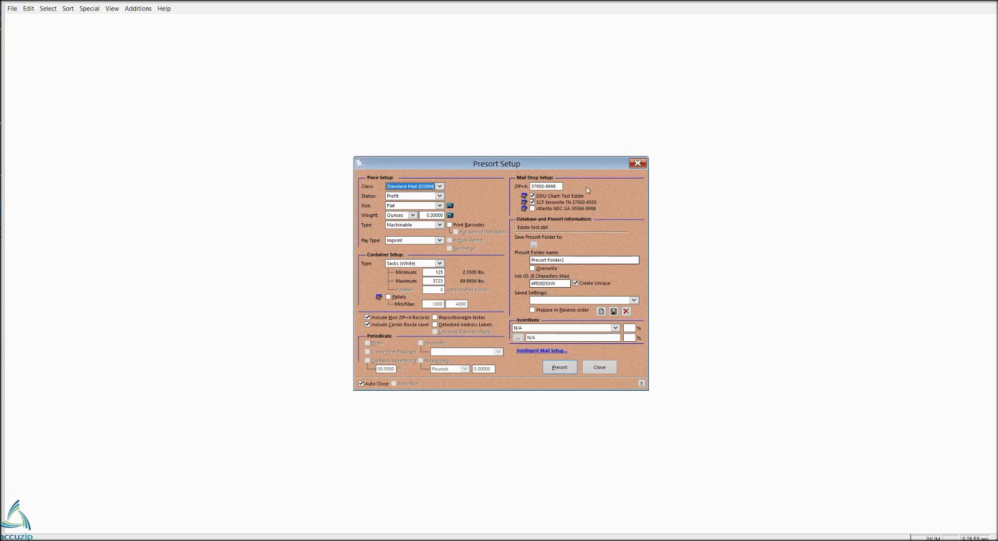
Step: Uncheck the SCF Knoxville mail drop and re-run the presort with the Test Eddm DDU chart
mouse_move(542, 208)
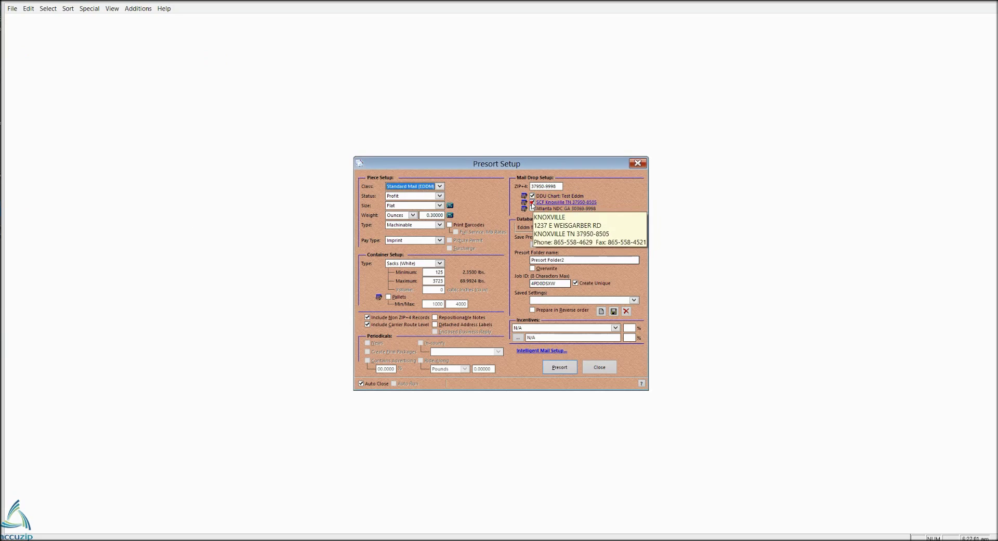
click(533, 202)
mouse_move(547, 210)
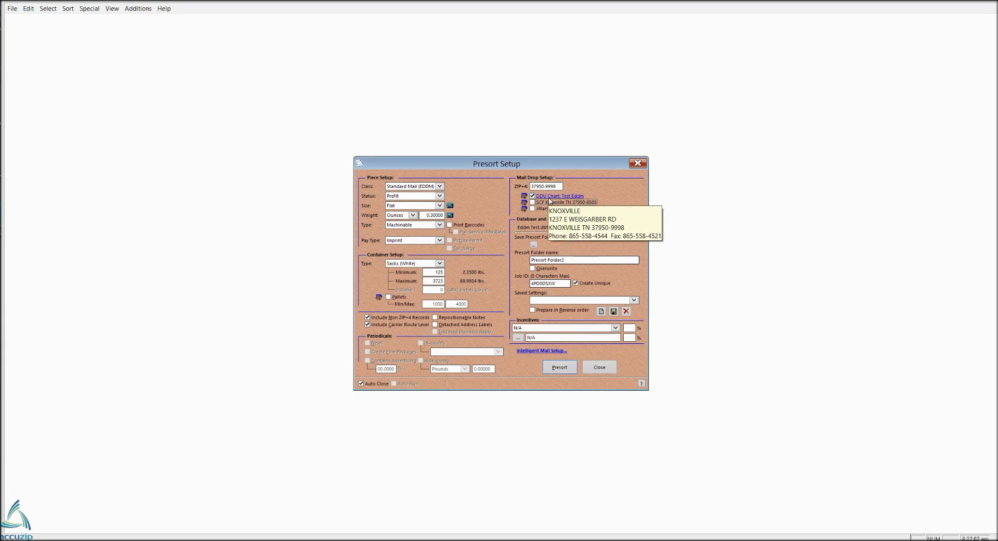
click(561, 367)
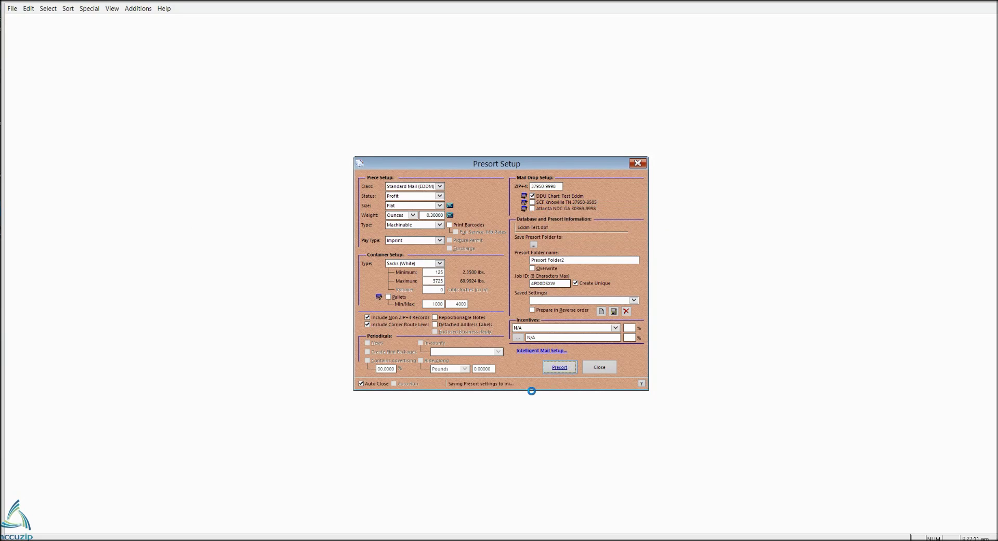